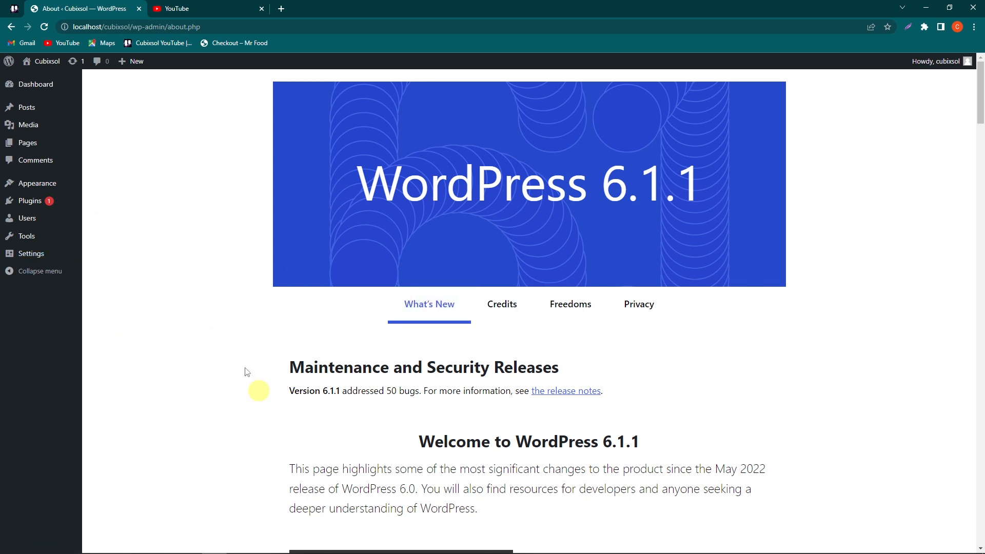
Step: Search the plugin directory for woocommerce, and install and activate the WooCommerce plugin
mouse_move(21, 202)
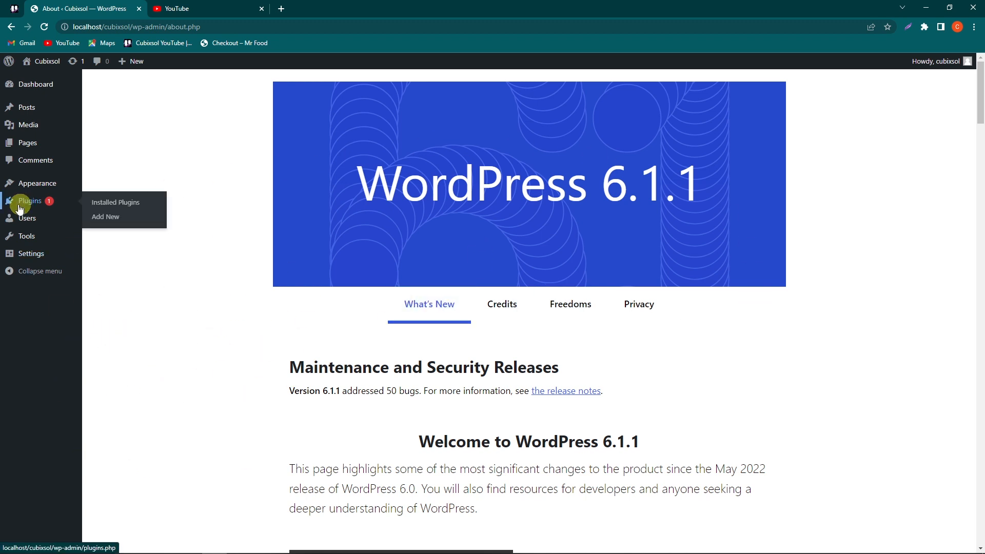
left_click(22, 202)
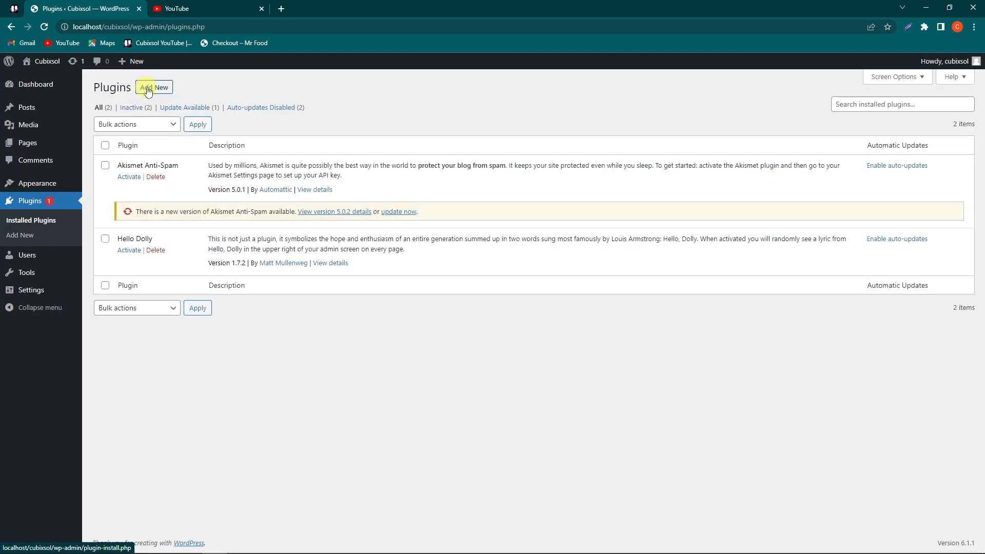
left_click(147, 90)
left_click(856, 117)
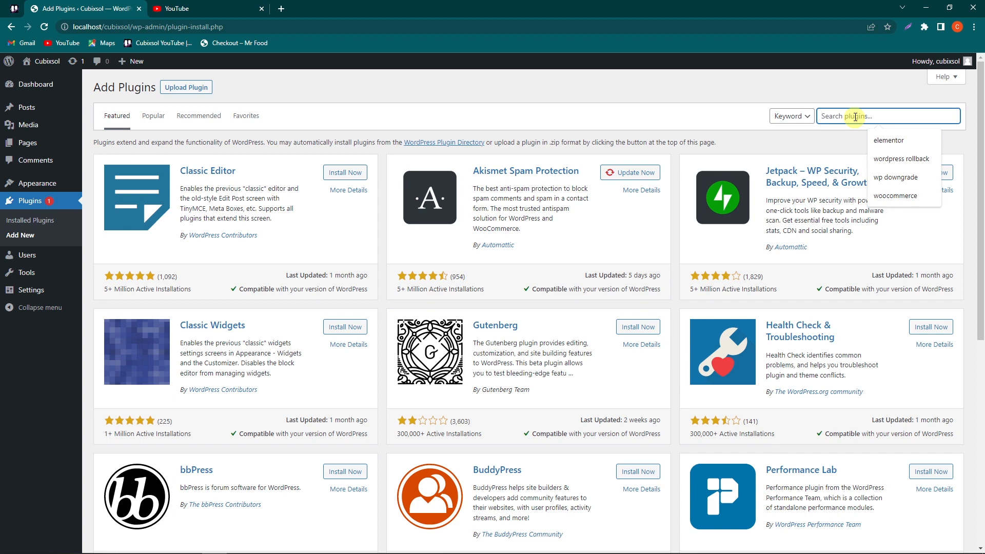
type("woocommerce")
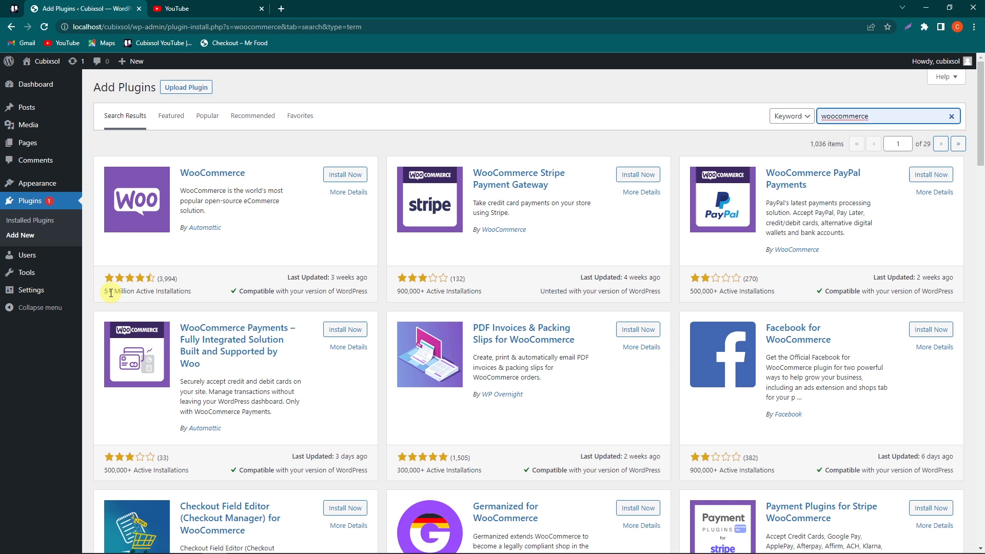
left_click(346, 176)
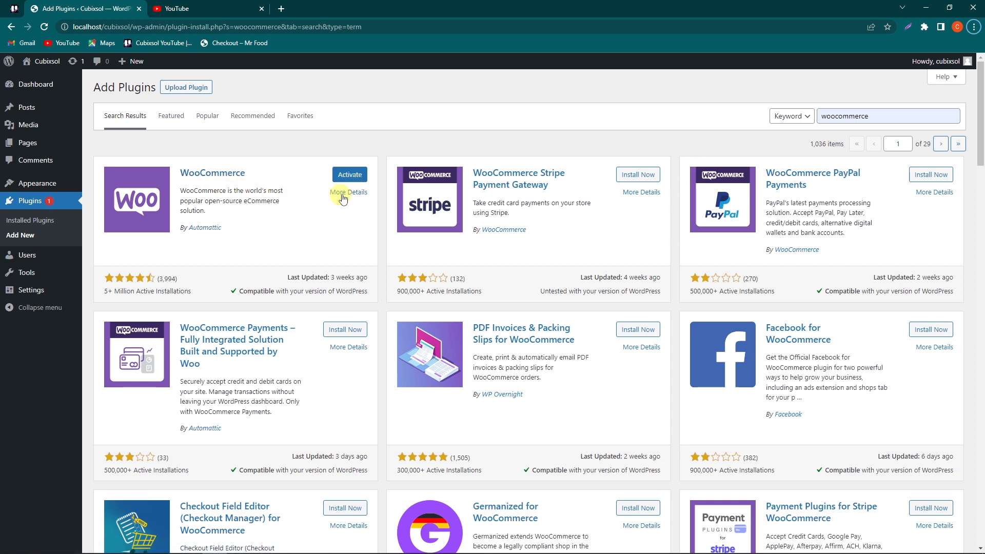
left_click(350, 177)
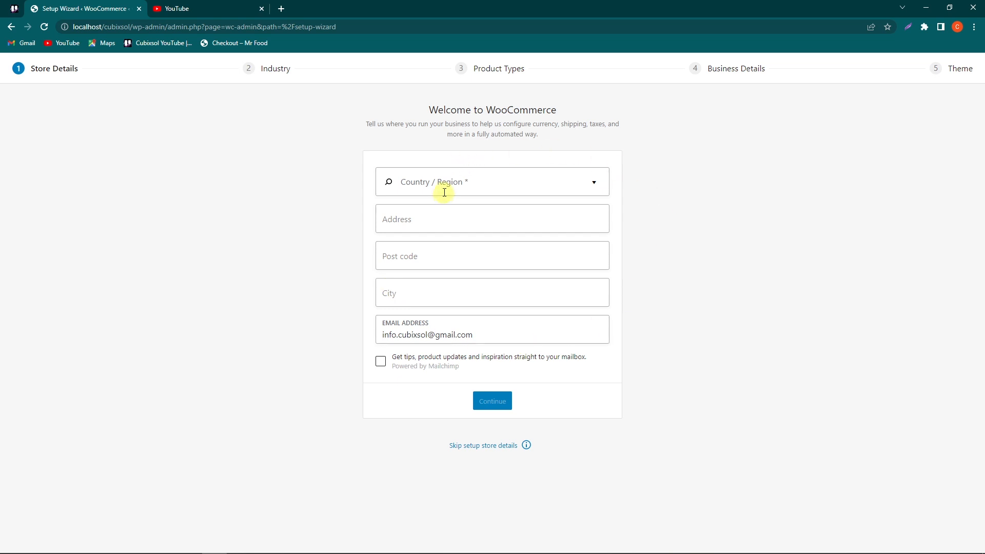
Step: Set the store's country/region to Pakistan — Punjab in the WooCommerce setup wizard
left_click(441, 184)
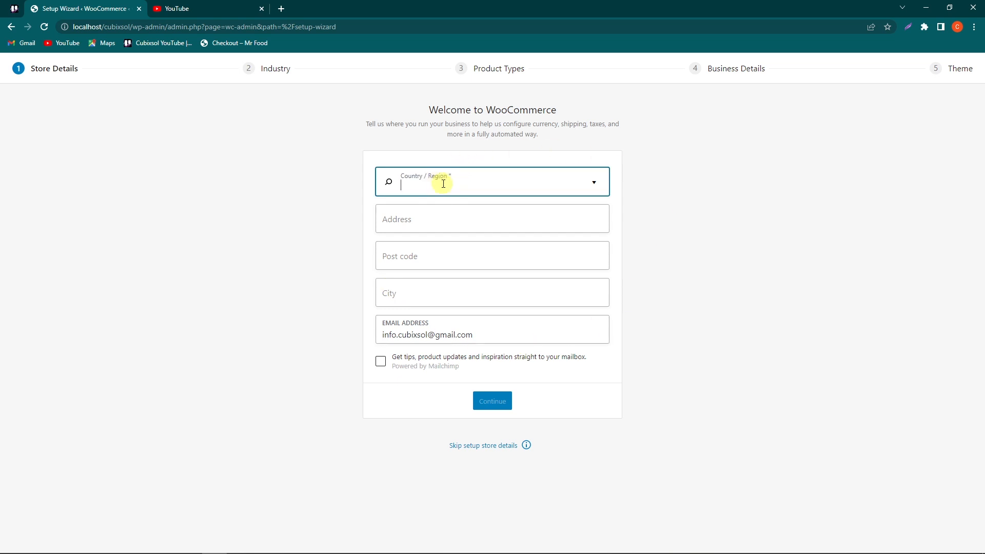
type("pakistan")
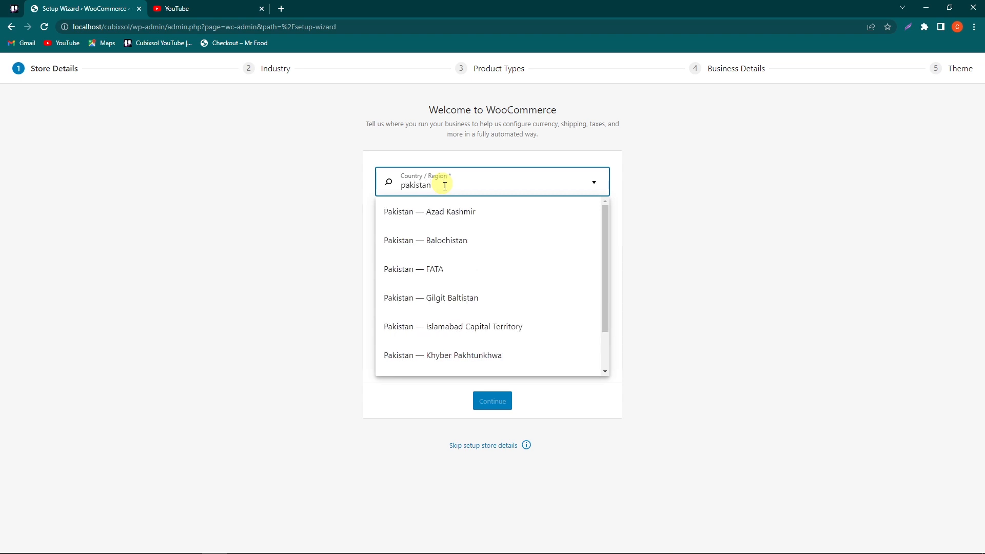
scroll(421, 328, "down", 1)
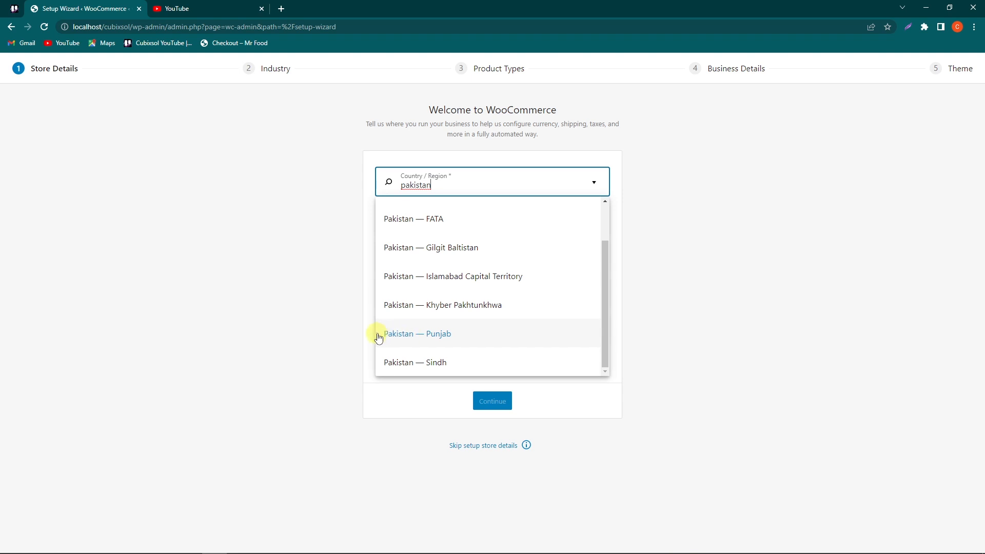
left_click(396, 334)
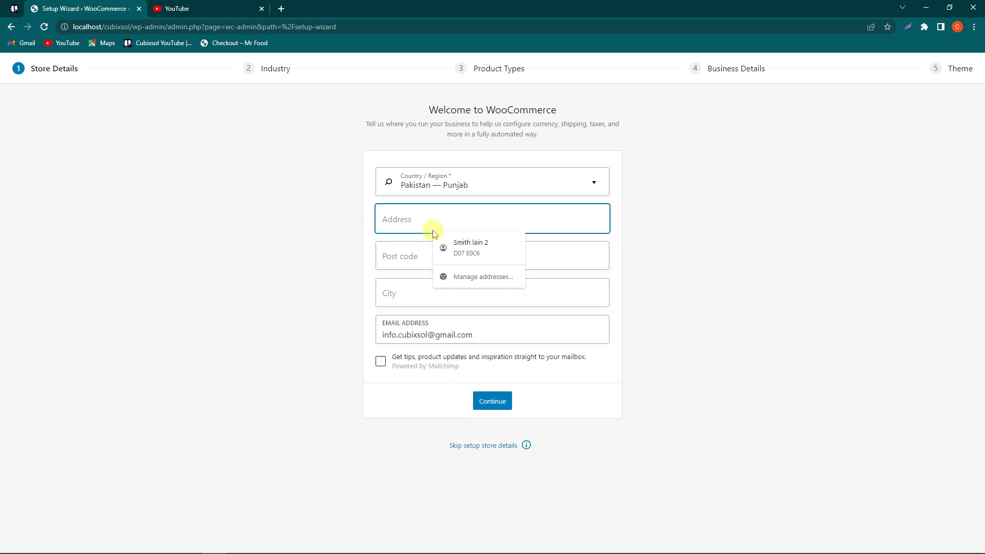
Step: Fill in the store's street address, post code and city
type("D Ground ")
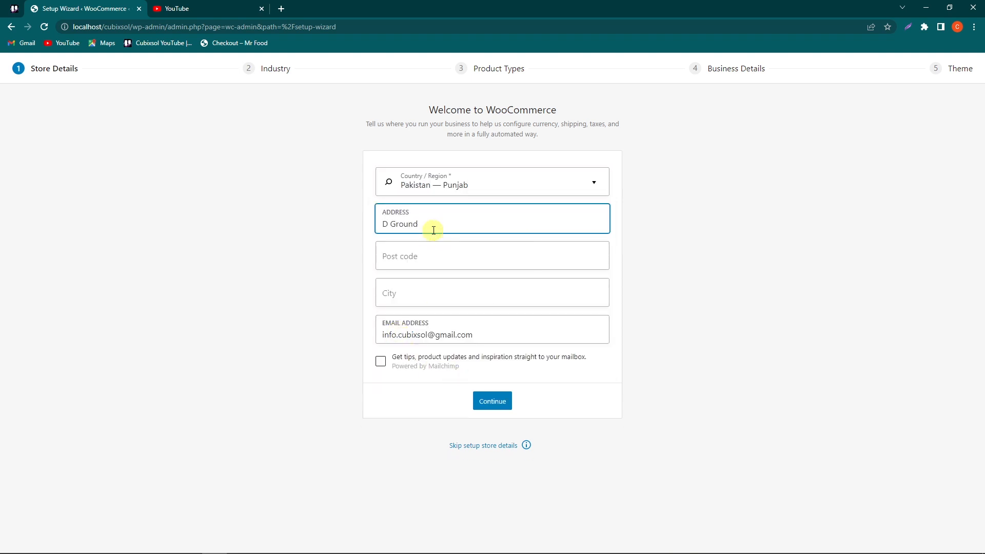
type("Kohinoor City")
left_click(425, 256)
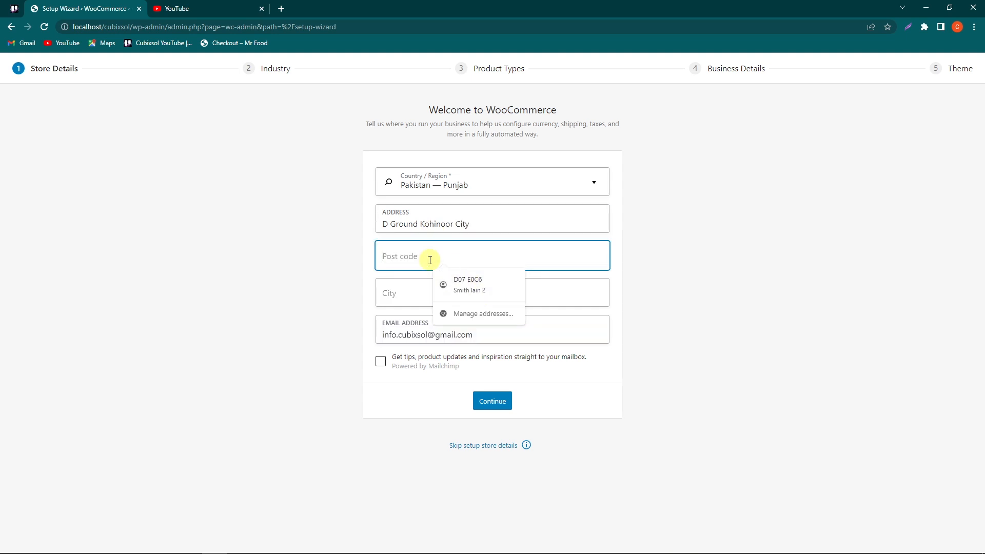
type("38000")
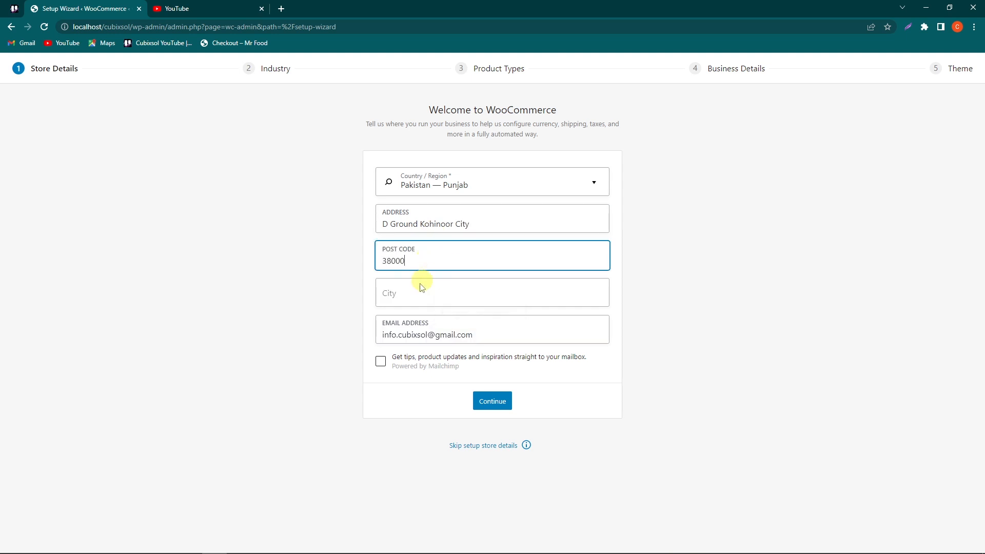
left_click(405, 294)
type("Fai")
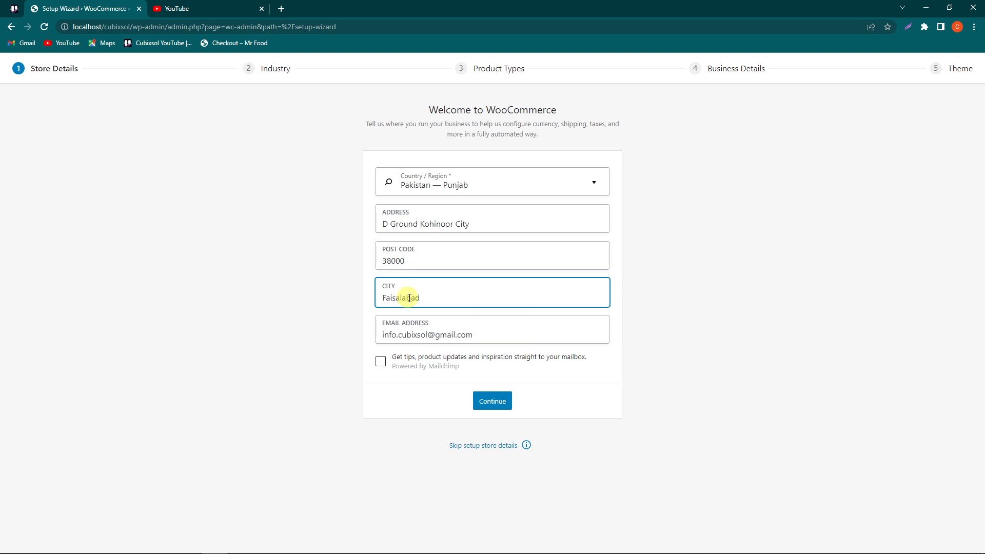
type("salabad")
Step: Submit the store details with the existing email address and decline usage tracking
left_click(410, 332)
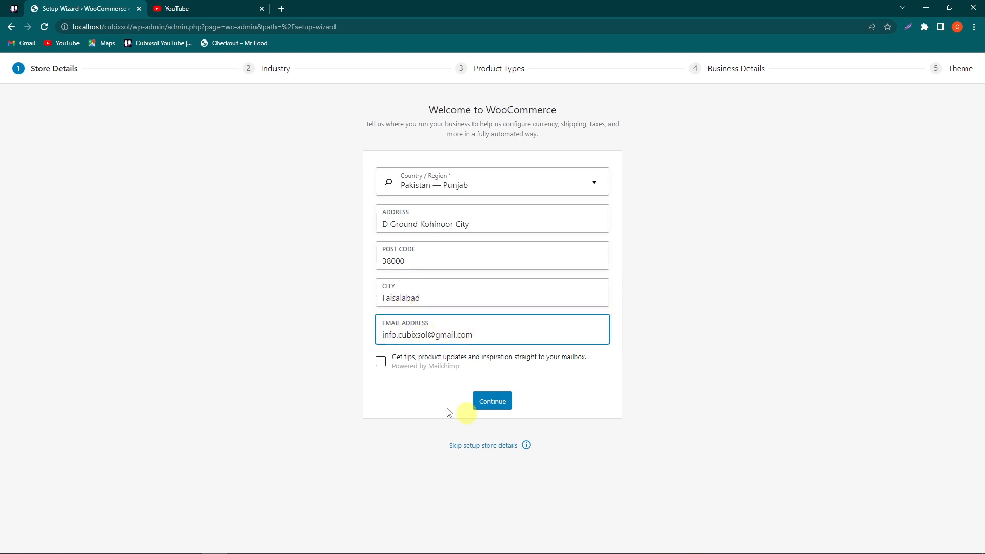
left_click(490, 403)
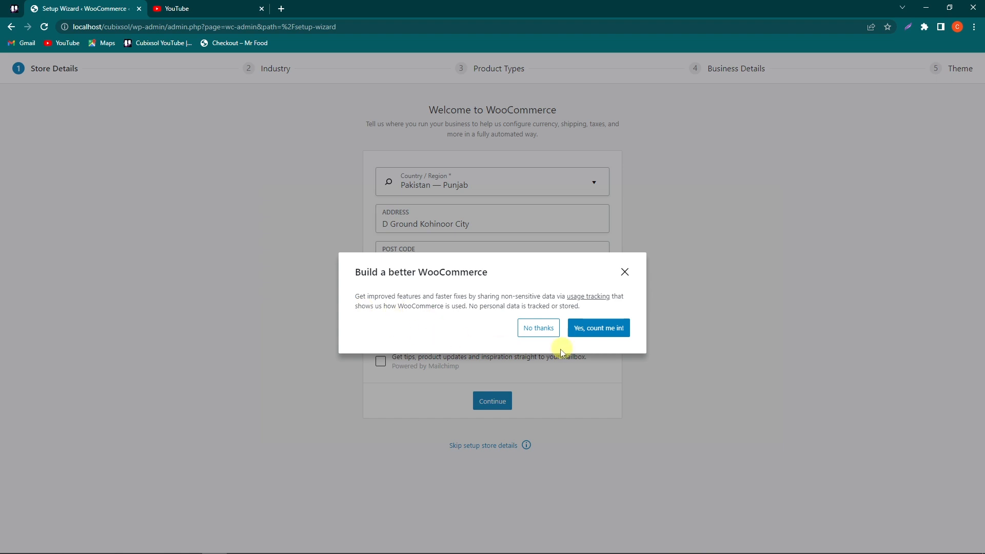
left_click(539, 330)
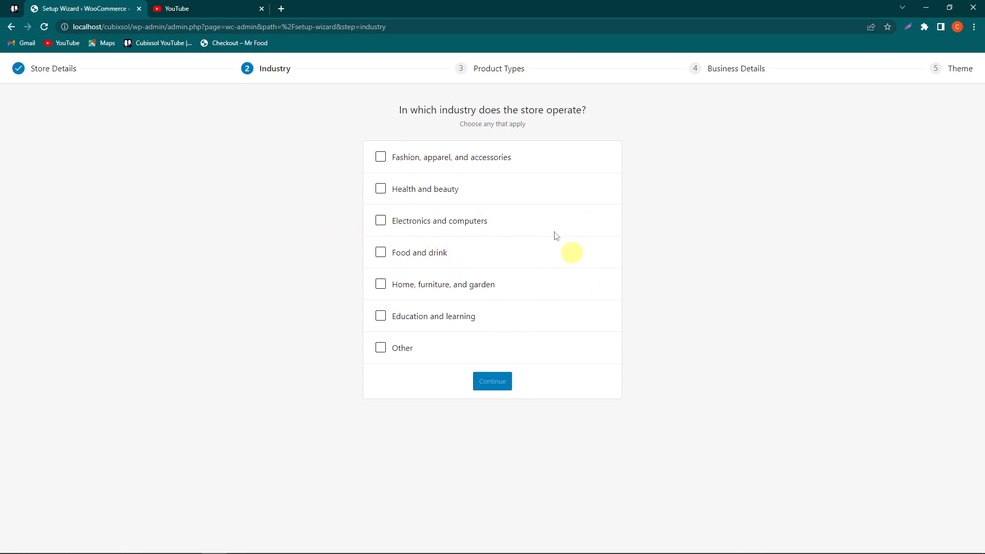
Step: Select the Fashion, apparel, and accessories and Health and beauty industries, and continue with Physical products as the product type
left_click(516, 162)
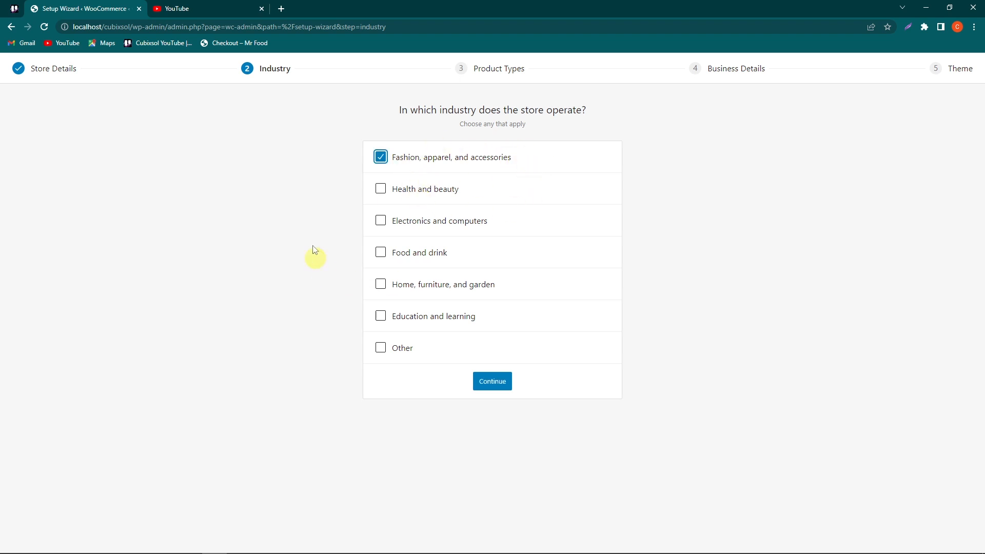
left_click(385, 188)
left_click(493, 382)
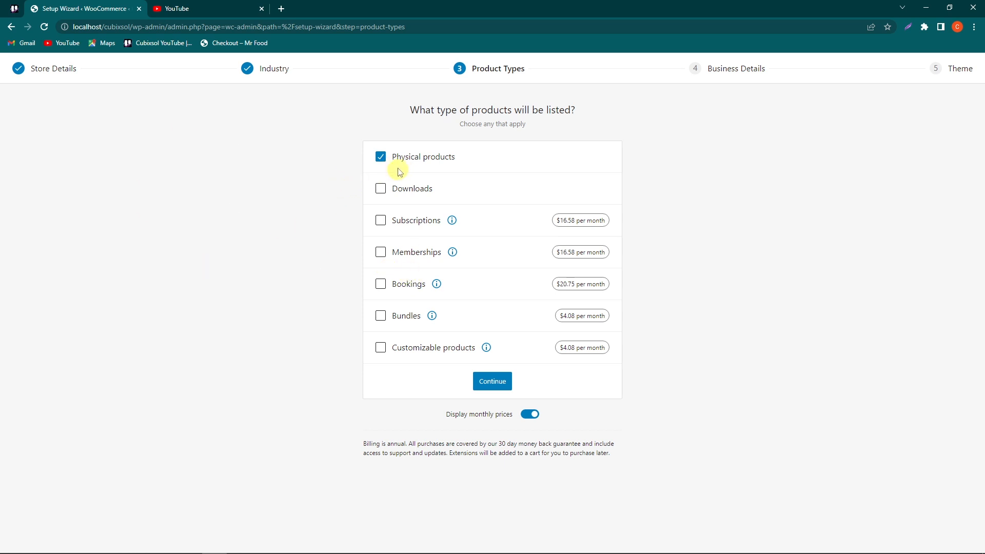
left_click(500, 380)
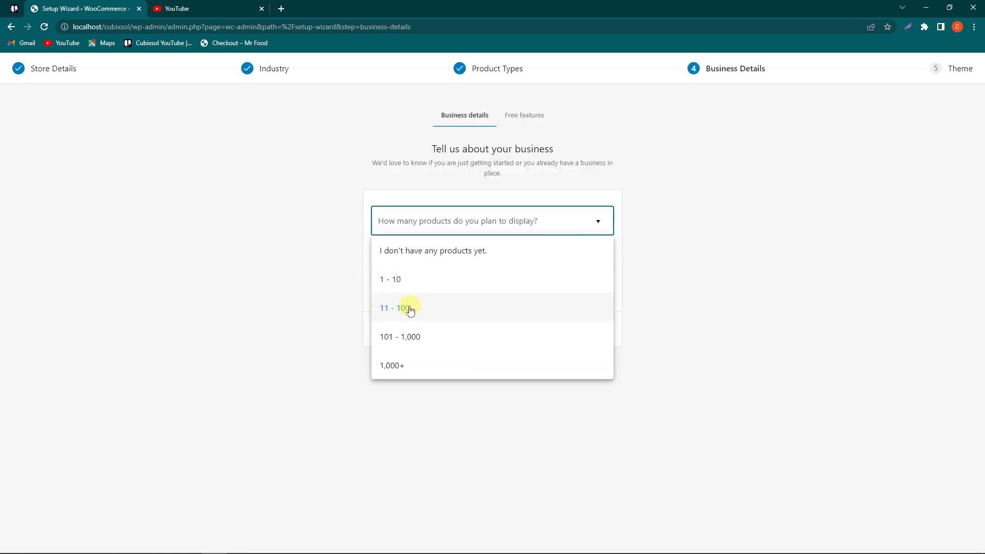
Step: Submit the business details with 11 - 100 products planned and No for currently selling elsewhere
left_click(410, 310)
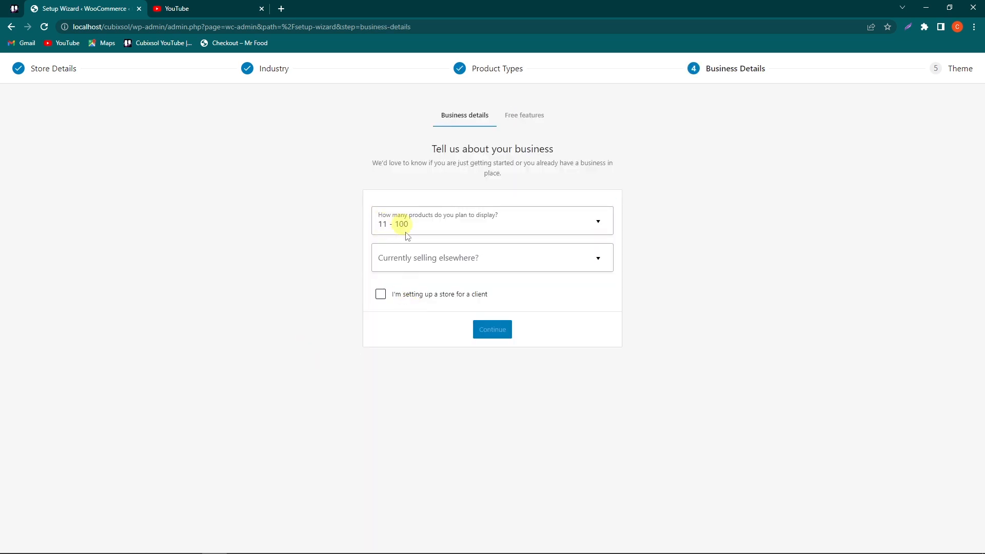
left_click(424, 259)
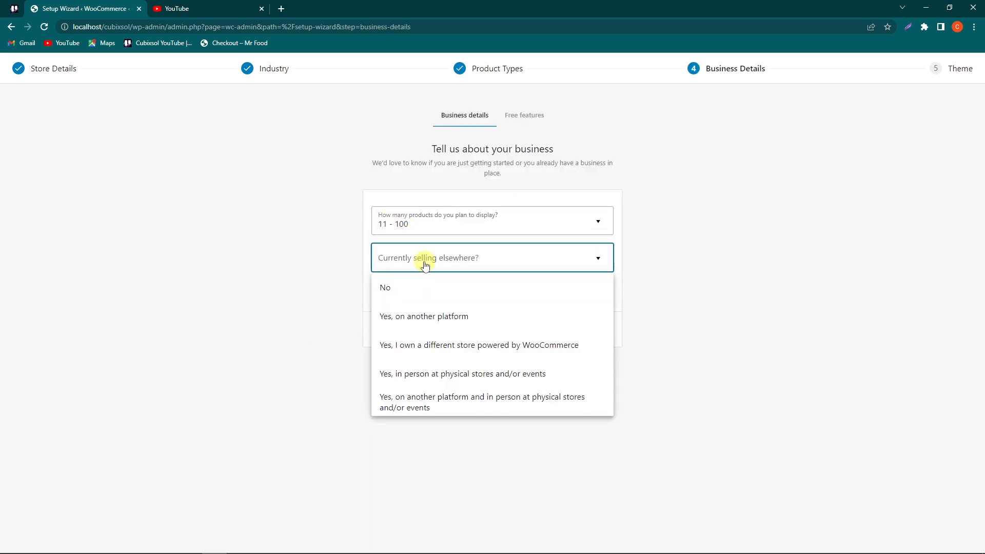
left_click(396, 289)
left_click(492, 333)
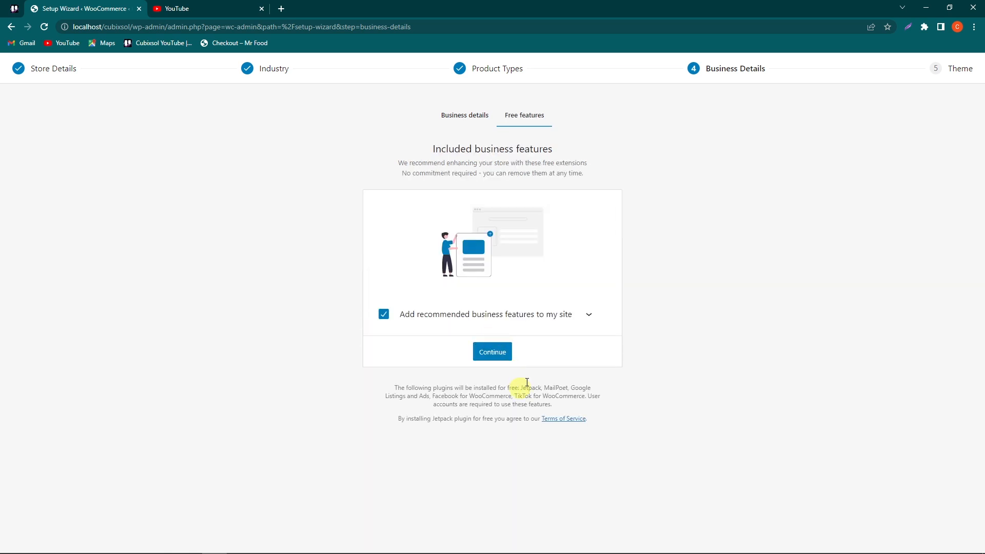
Step: Exclude MailPoet, Google Listings and Ads, Facebook and TikTok from the recommended business features, and continue with only Jetpack
left_click(589, 316)
scroll(575, 328, "down", 2)
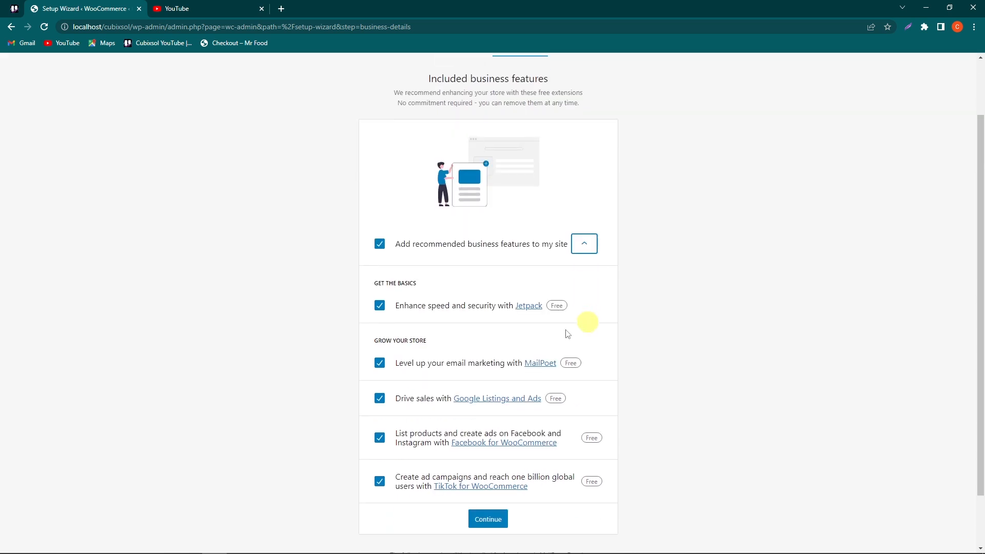
scroll(568, 334, "down", 1)
left_click(380, 300)
left_click(379, 335)
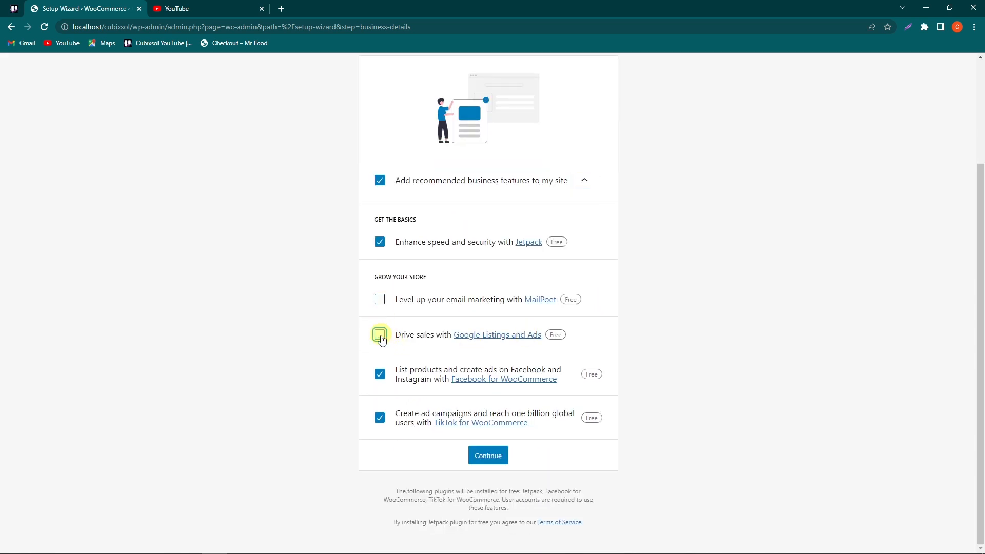
left_click(380, 374)
left_click(379, 417)
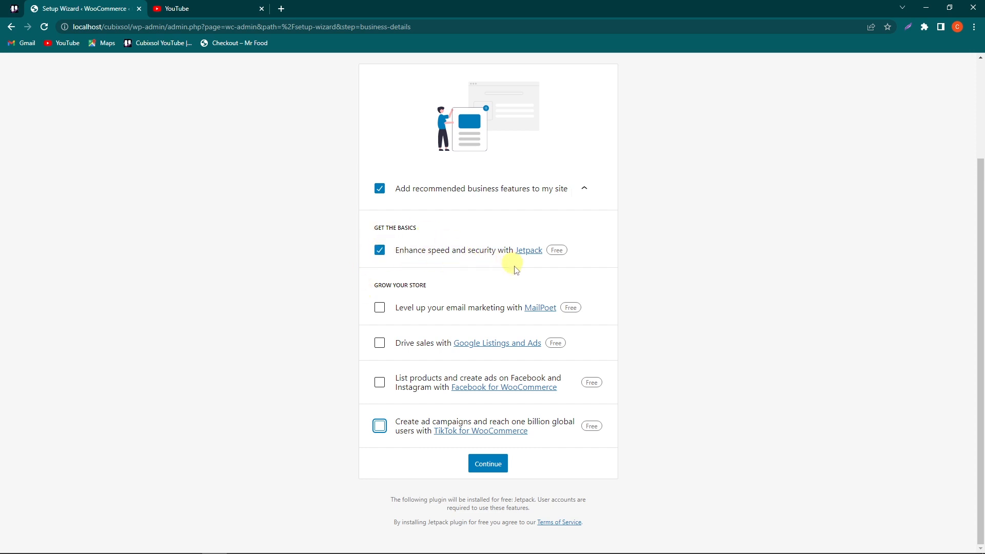
left_click(494, 475)
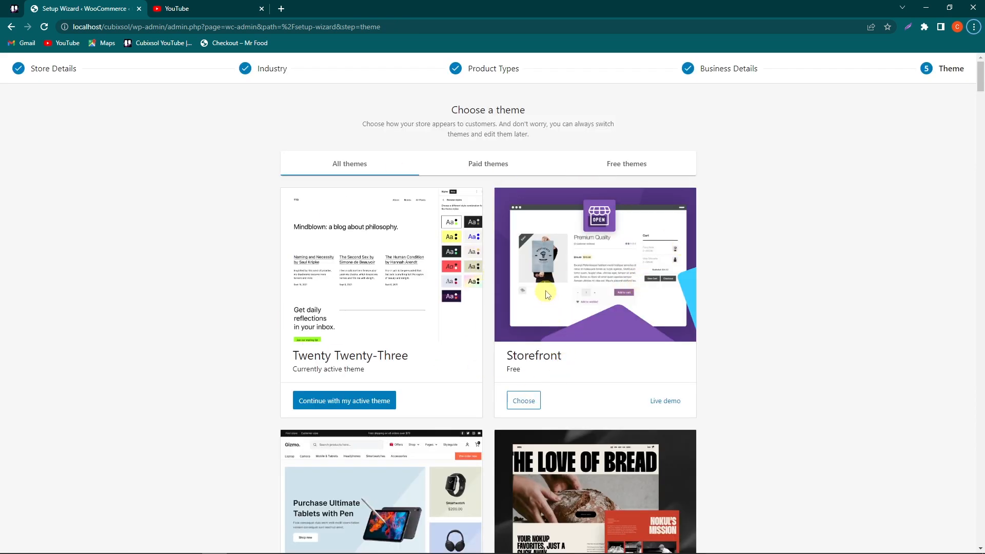
Step: Browse the themes offered for the store and compare their designs and prices
scroll(651, 249, "down", 7)
scroll(323, 267, "down", 4)
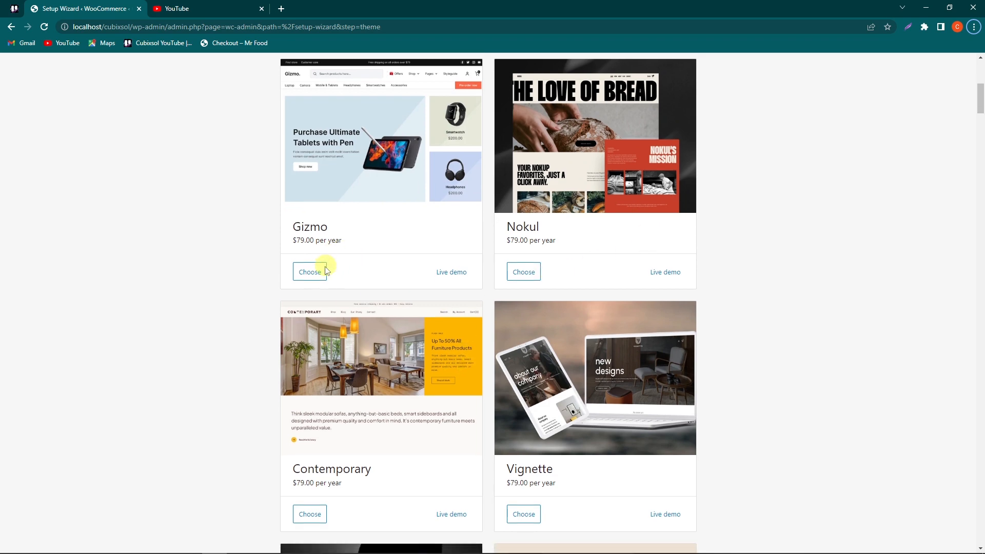
scroll(330, 302, "down", 12)
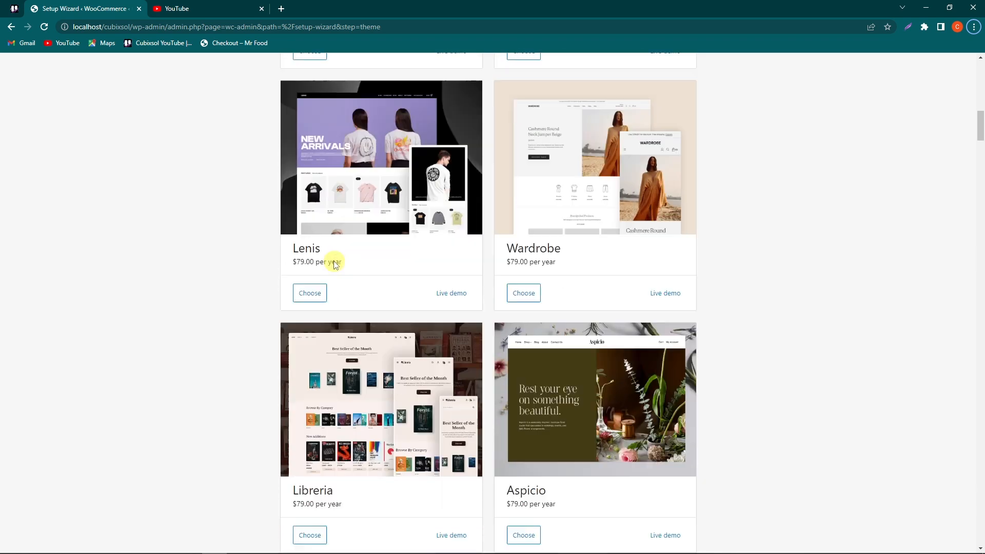
scroll(379, 400, "up", 20)
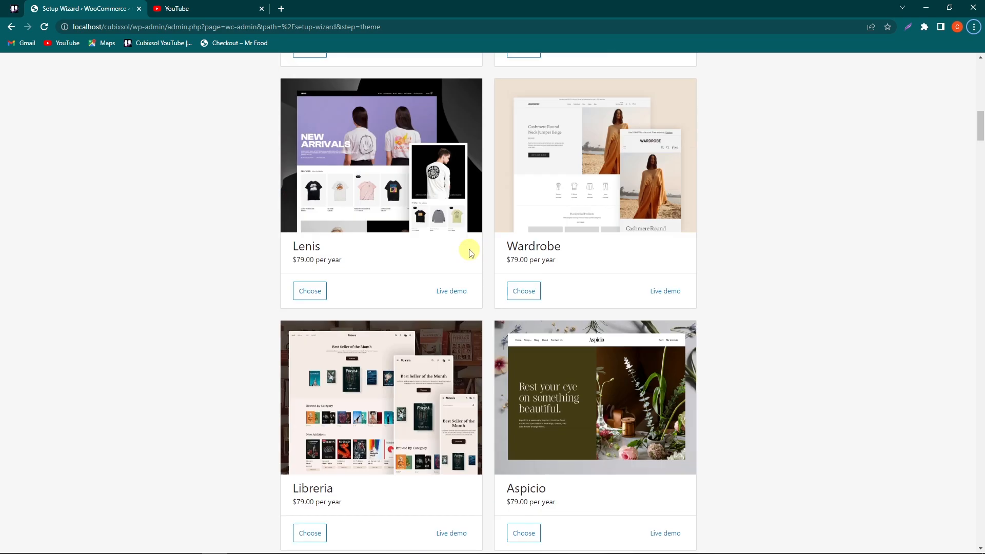
scroll(506, 324, "down", 1)
scroll(506, 323, "up", 2)
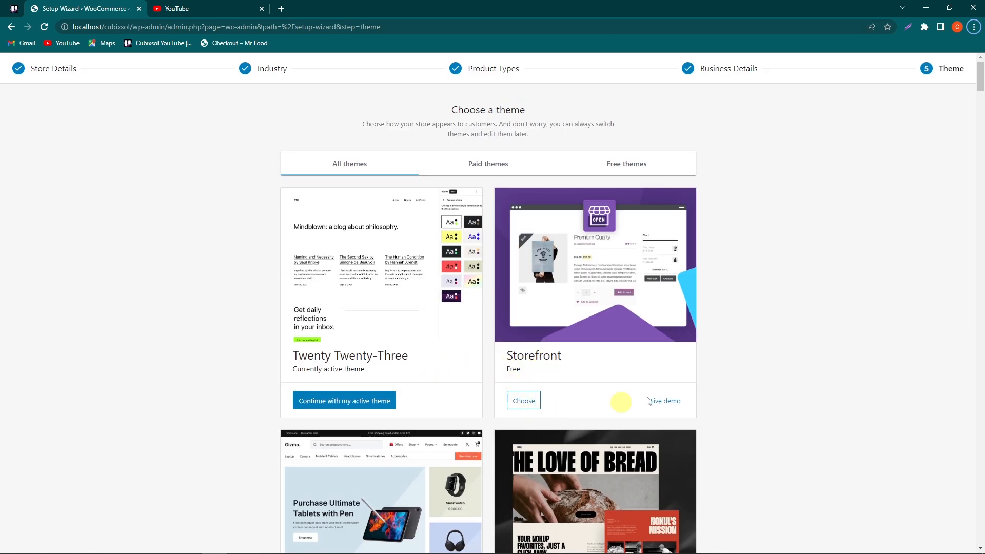
scroll(898, 175, "down", 8)
Step: Skip the theme selection to finish the setup wizard, and look over the Jetpack welcome page
left_click_drag(980, 107, 981, 526)
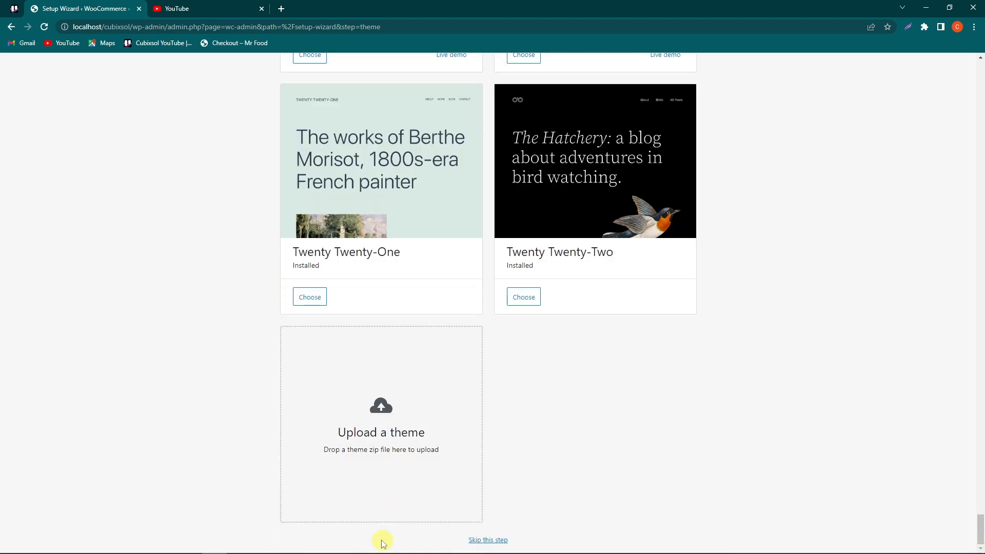
left_click(477, 540)
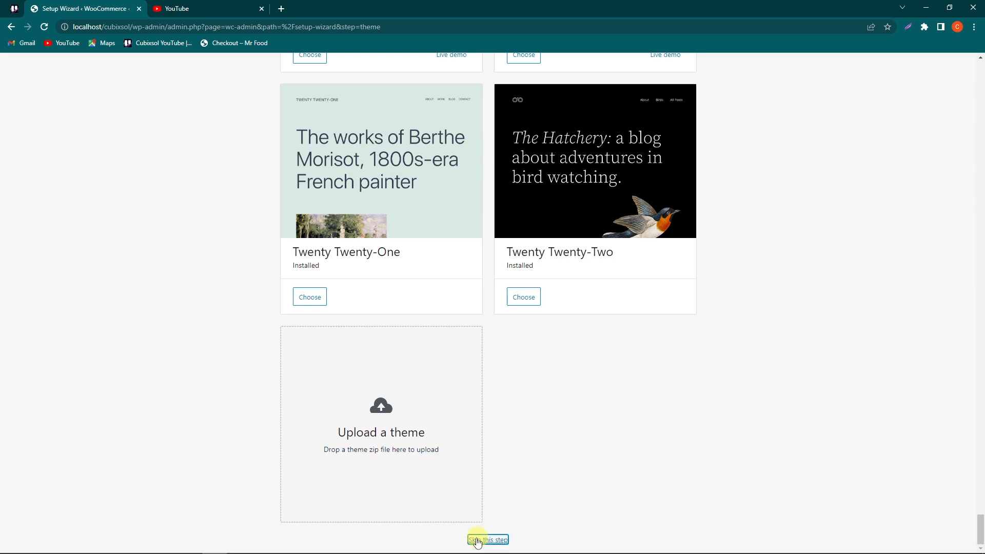
scroll(511, 425, "down", 3)
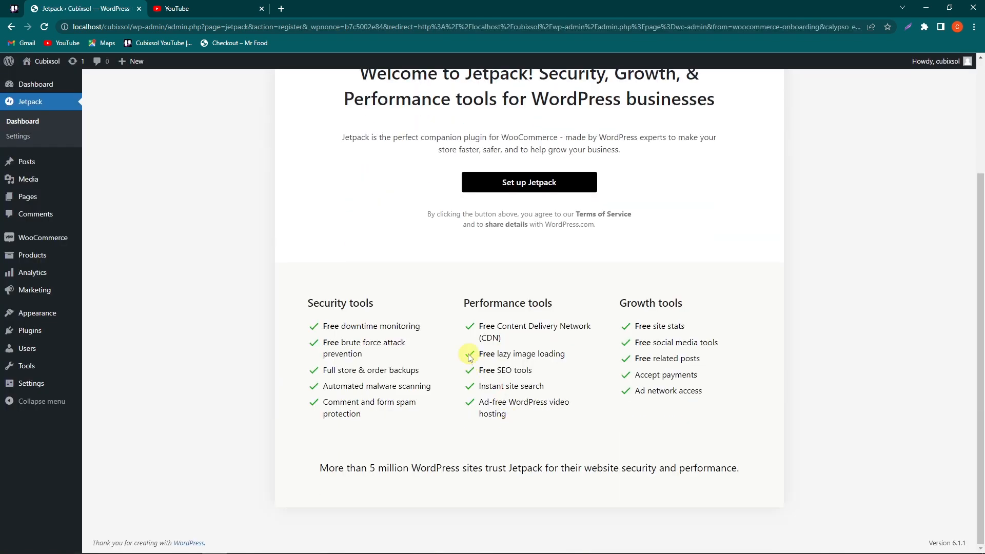
scroll(469, 357, "up", 3)
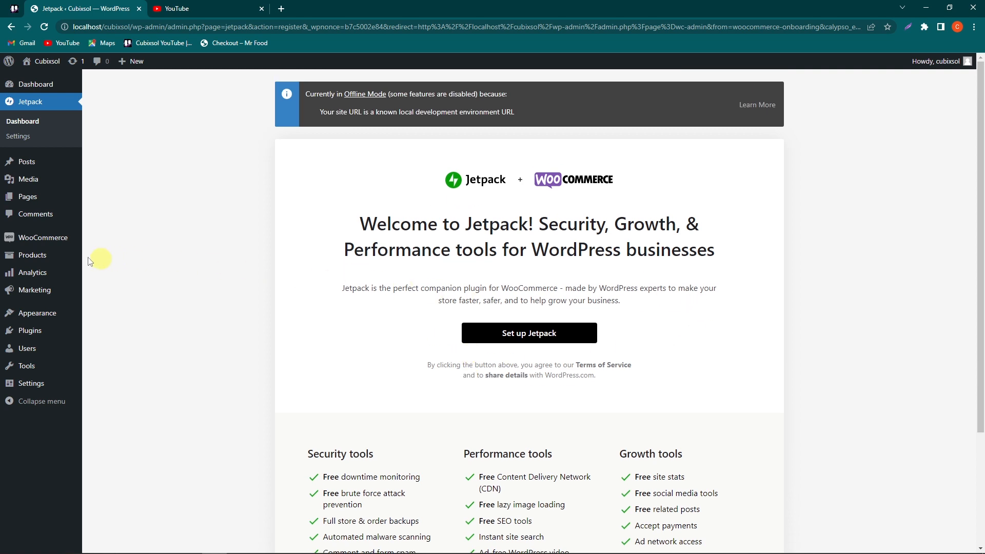
Step: Open the WooCommerce home page and look over its setup tasks, inbox messages and stats overview
mouse_move(10, 238)
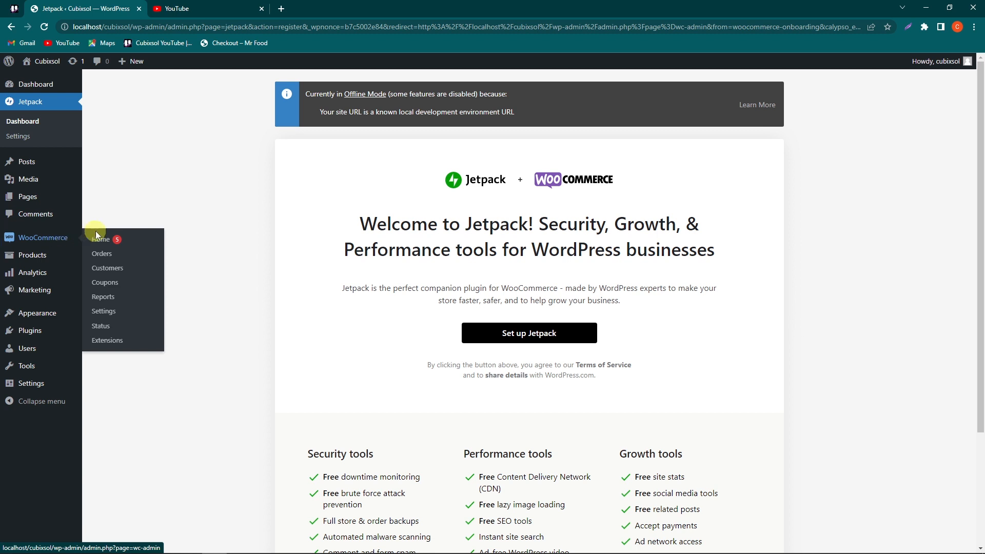
left_click(20, 232)
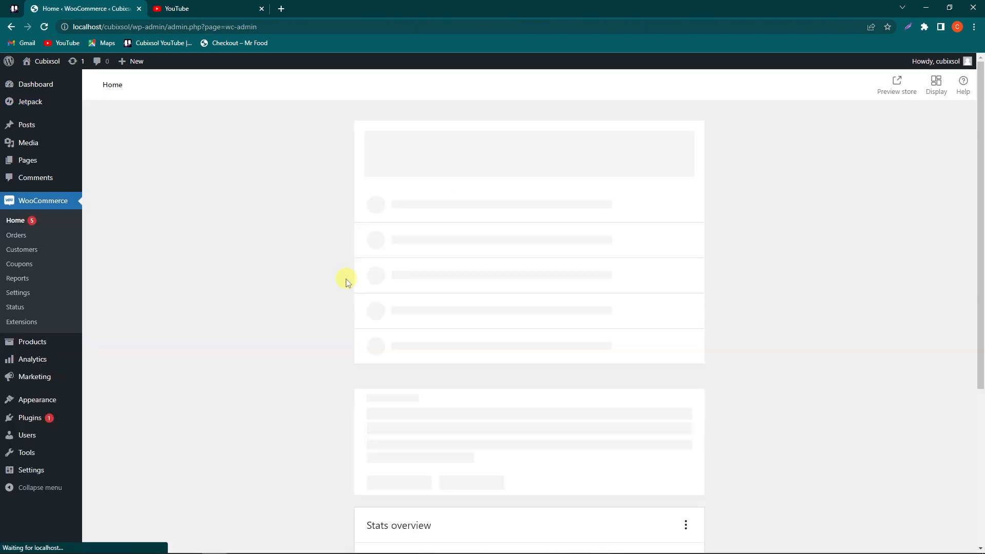
scroll(424, 232, "down", 3)
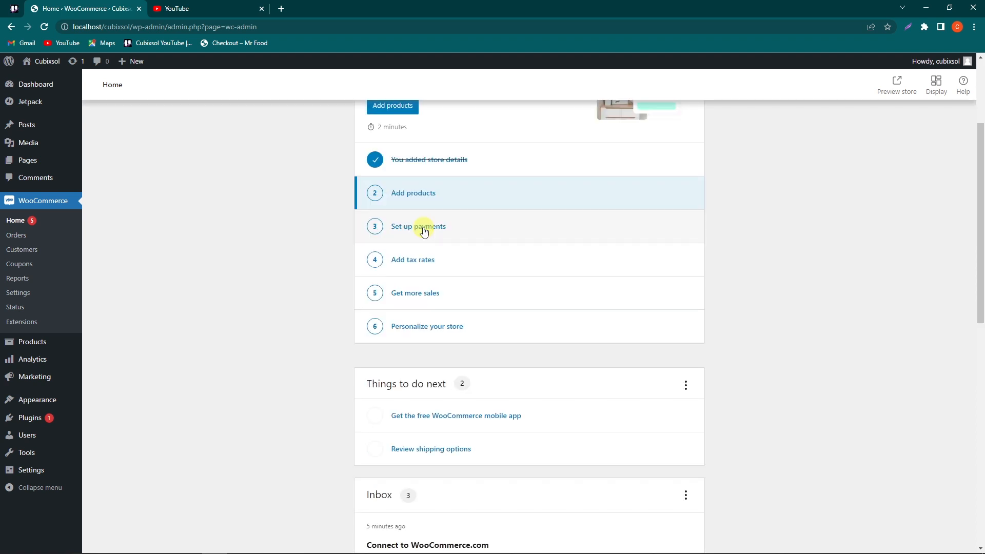
scroll(416, 264, "down", 6)
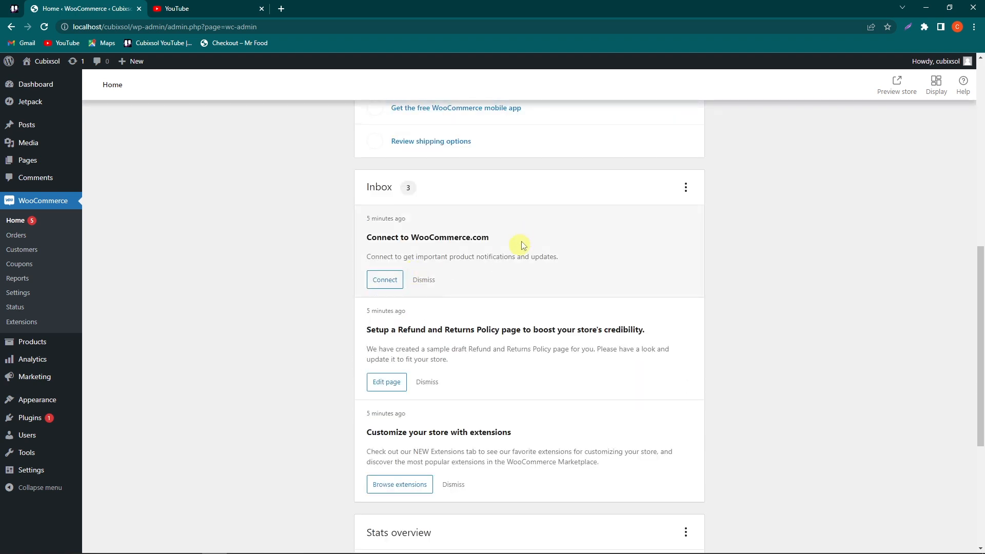
left_click_drag(502, 239, 352, 228)
left_click(370, 336)
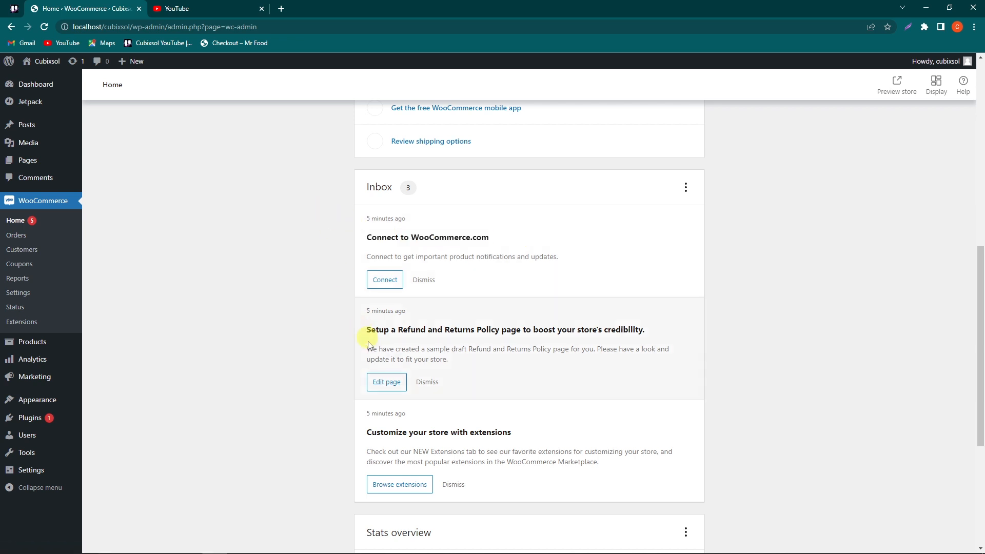
scroll(371, 337, "down", 5)
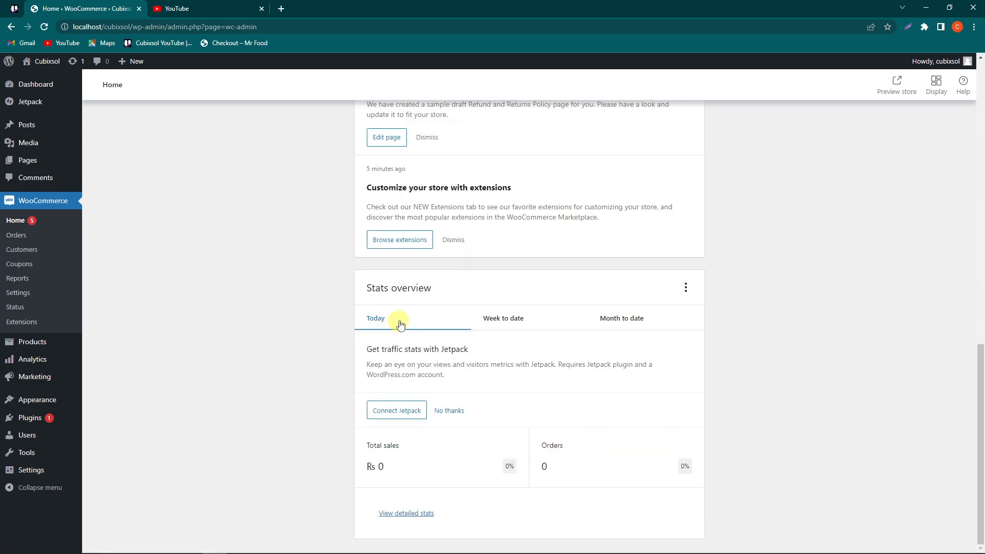